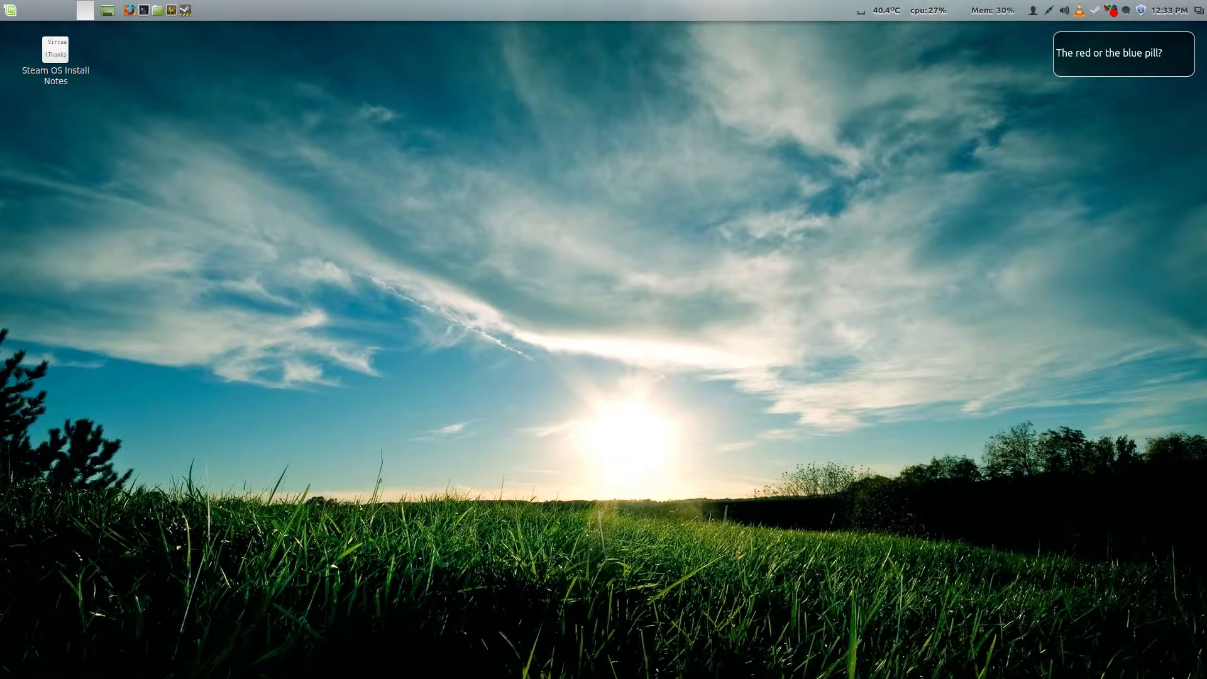
# - Switch to the Virtual Box workspace and view the Humble Weekly Sale page in Firefox
pyautogui.hotkey('ctrl', 'alt', 'Up')
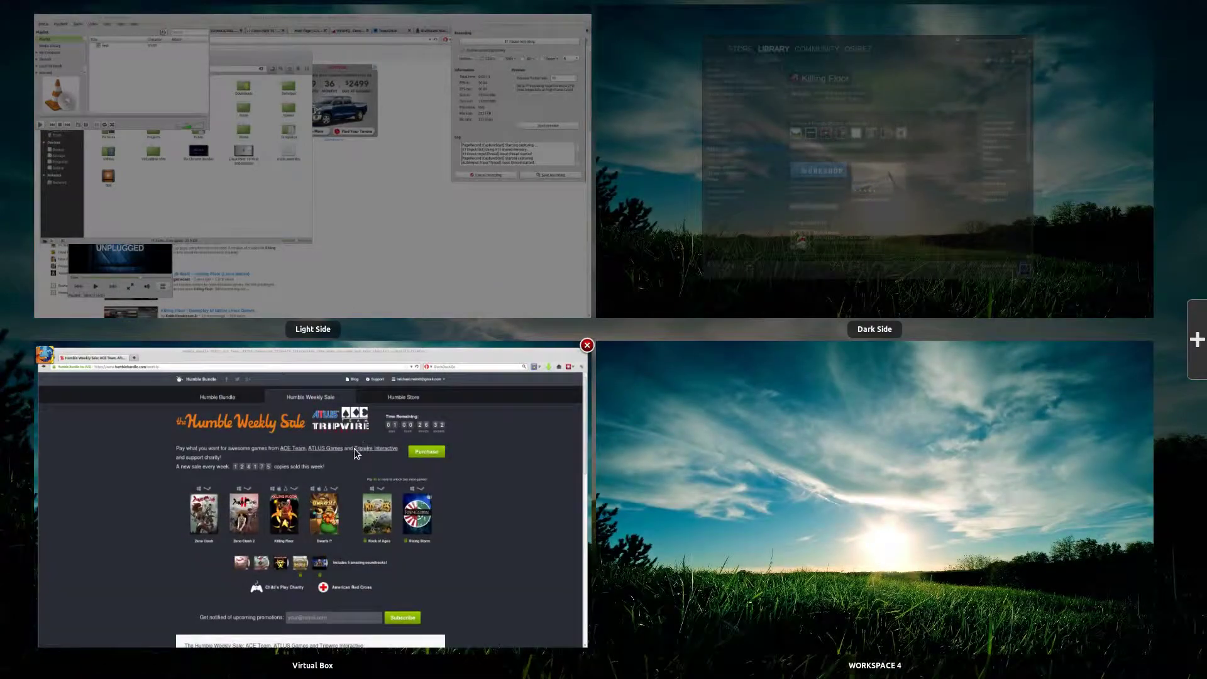
pyautogui.click(353, 448)
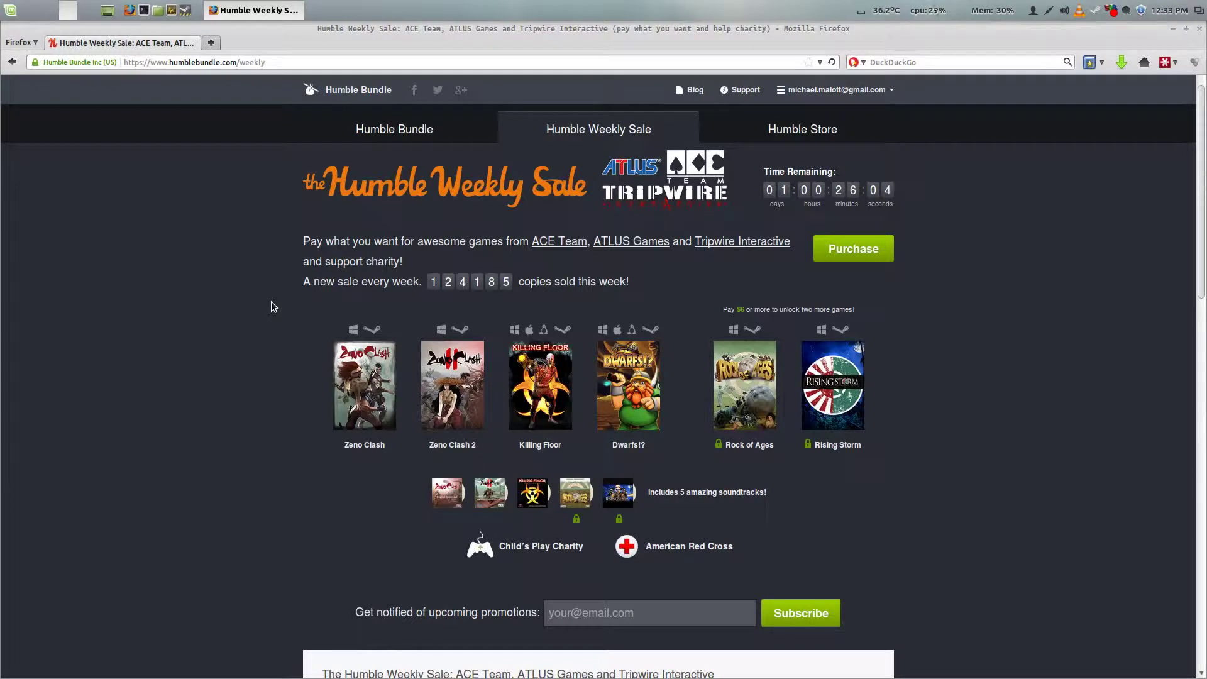
# - Switch to Steam on the Dark Side workspace, launch Killing Floor from the library and dismiss the Steam window
pyautogui.hotkey('ctrl', 'alt', 'Up')
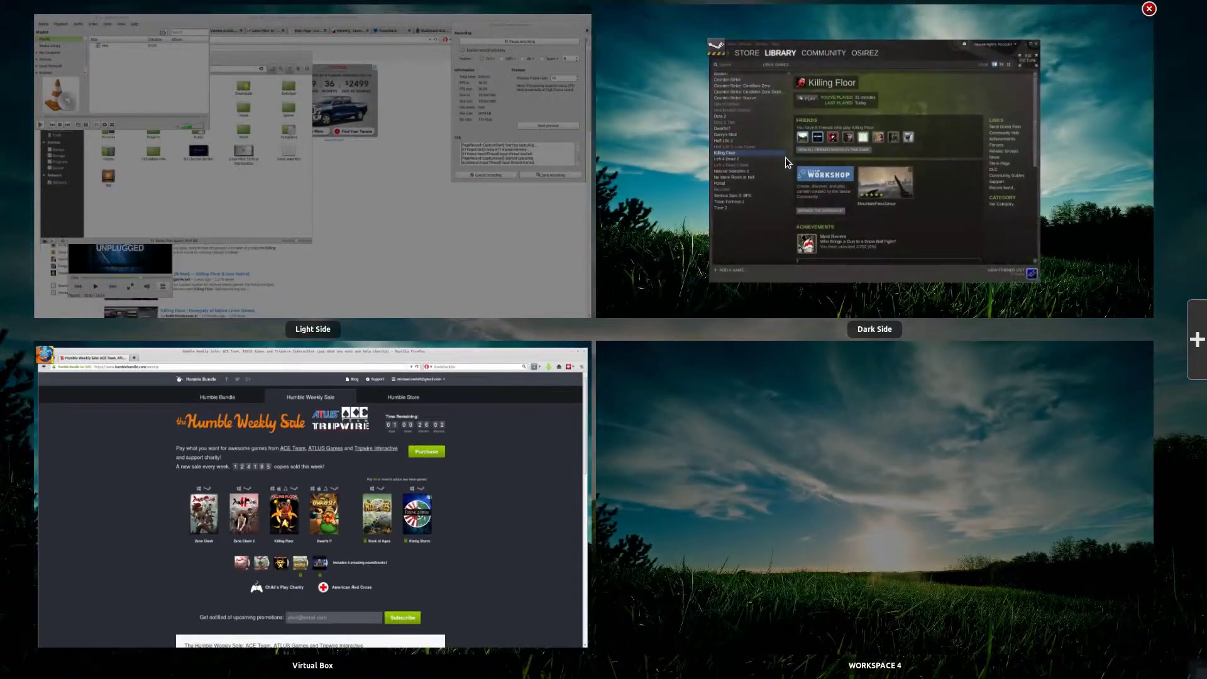
pyautogui.click(788, 162)
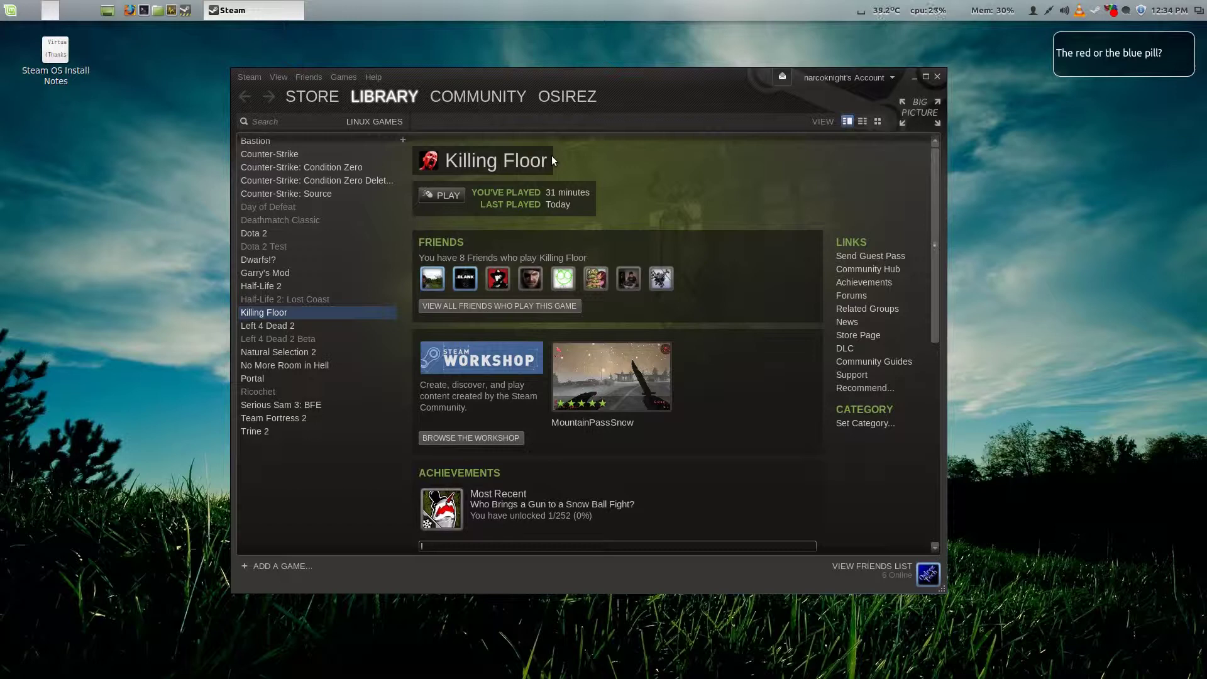
pyautogui.rightClick(270, 312)
pyautogui.click(318, 273)
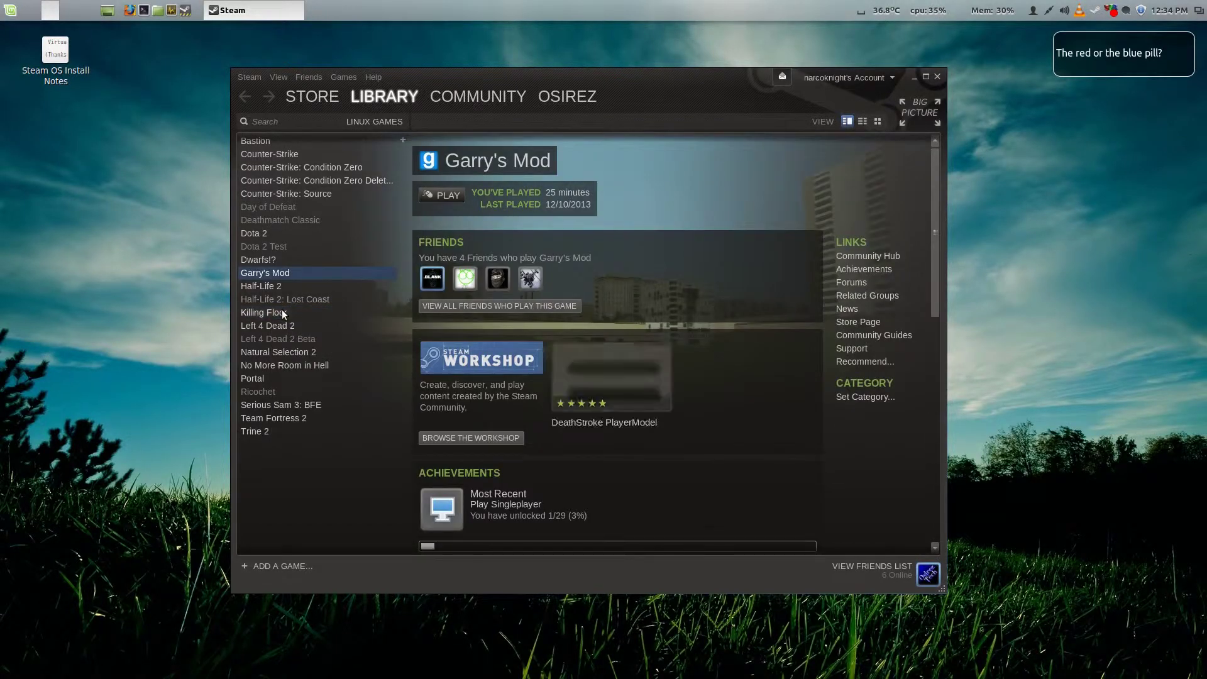
pyautogui.click(282, 311)
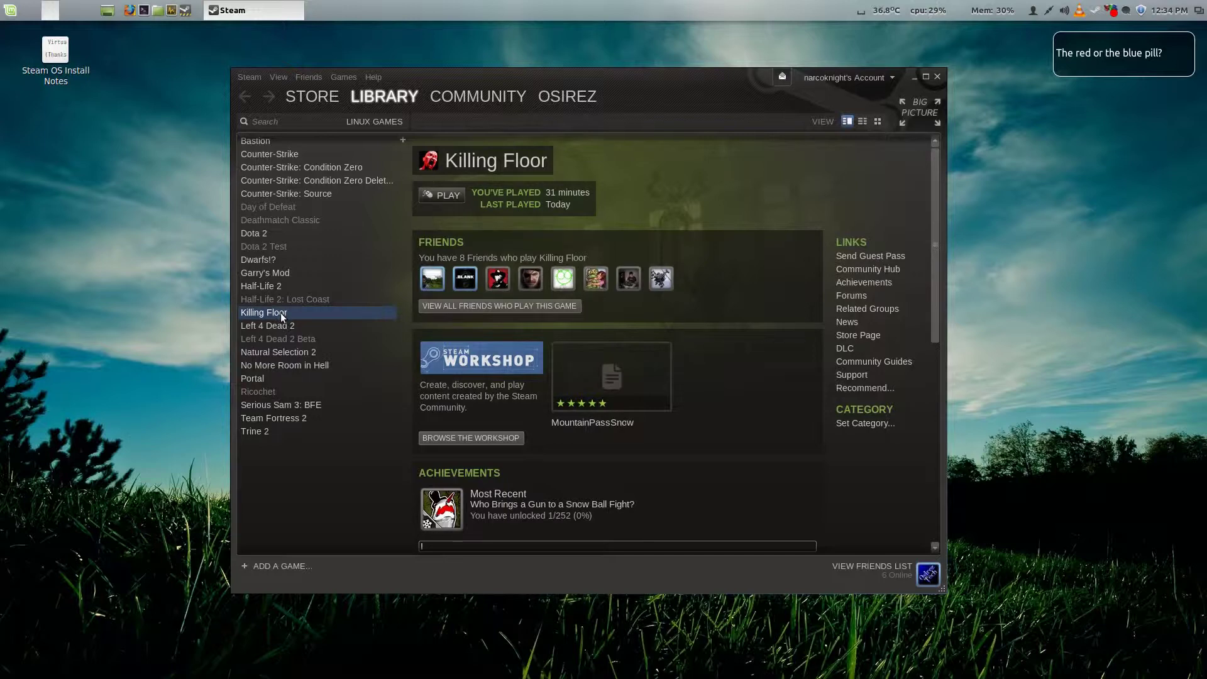
pyautogui.rightClick(281, 317)
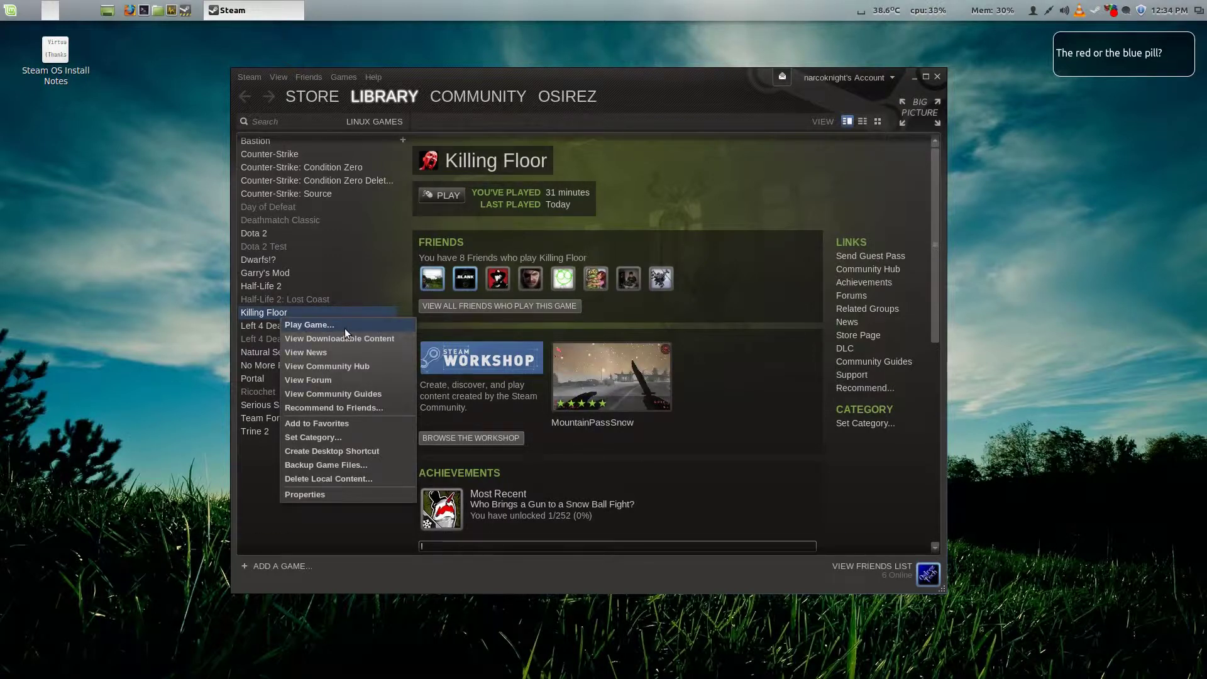
pyautogui.click(345, 328)
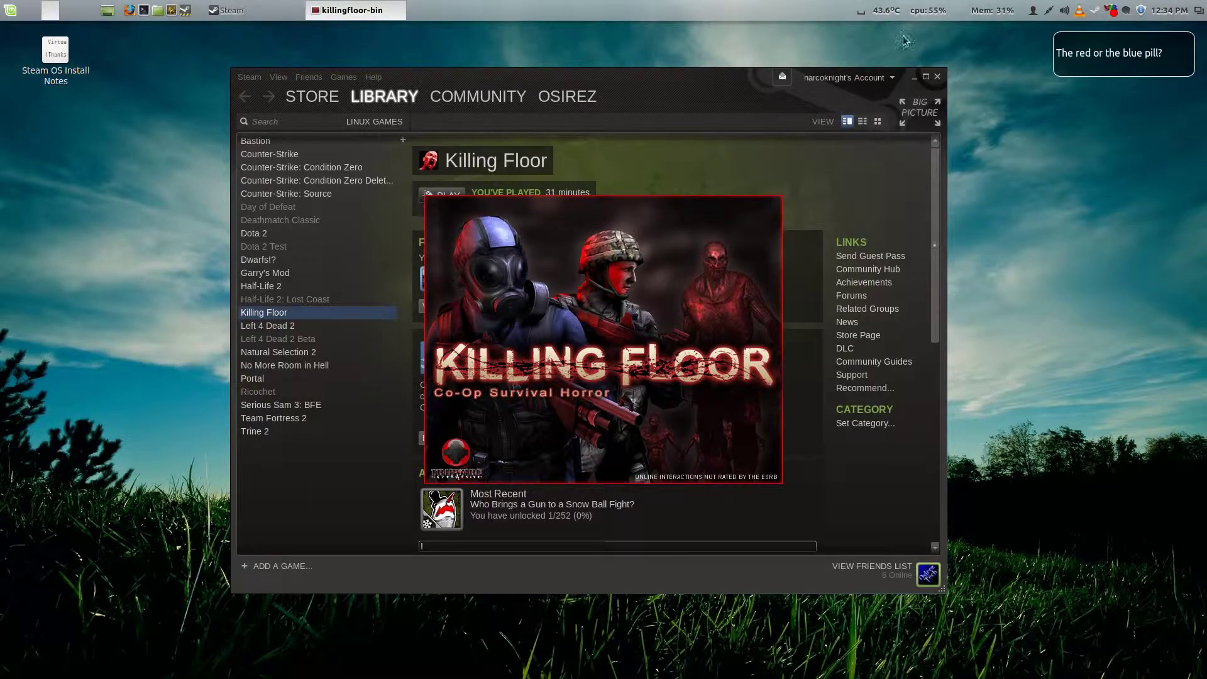
pyautogui.click(935, 78)
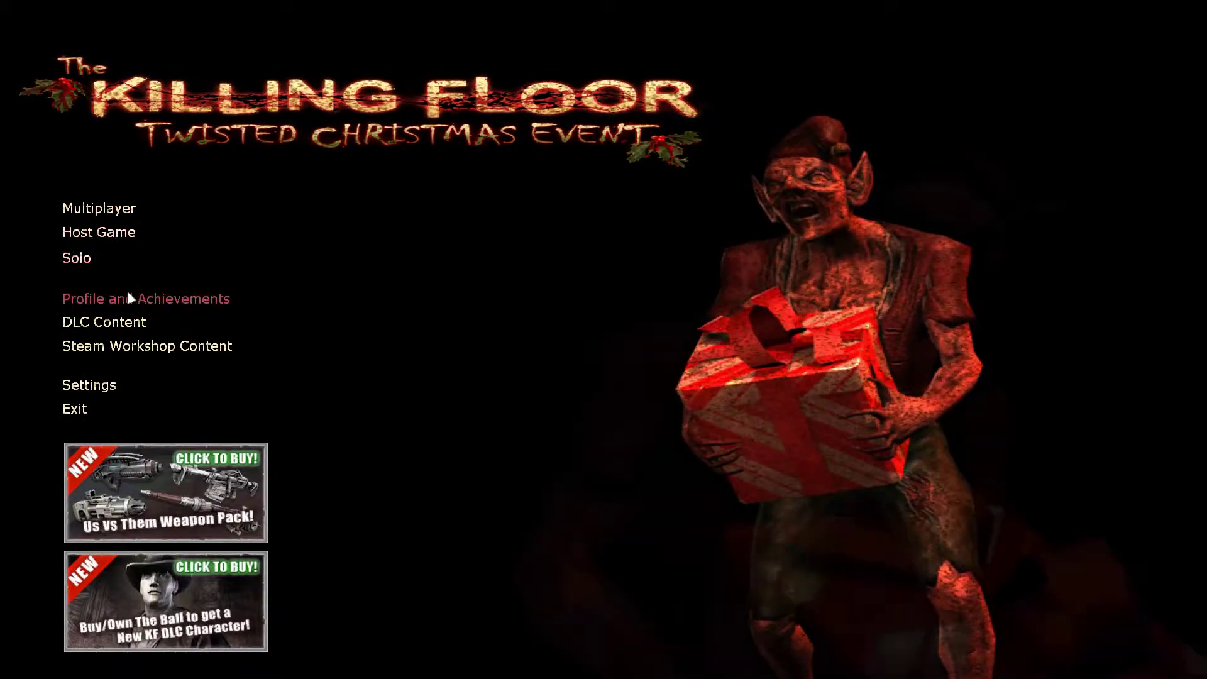
# - Open Killing Floor's display settings and look through the available resolutions without changing the selection
pyautogui.click(88, 385)
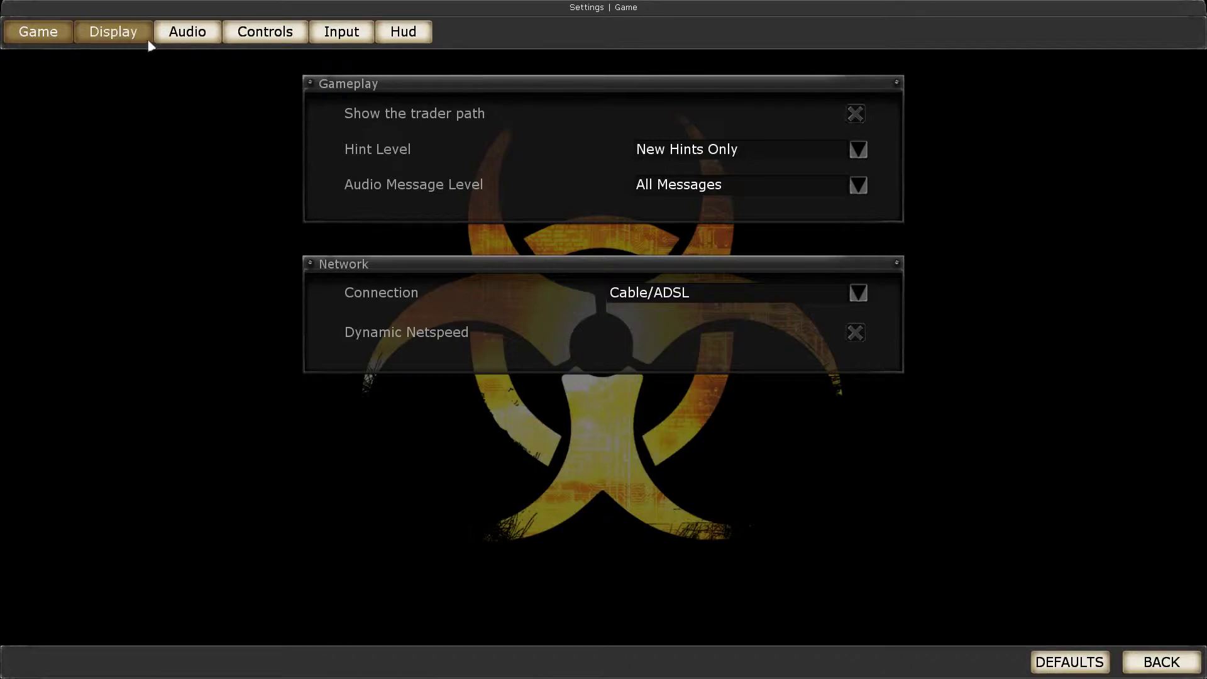
pyautogui.click(120, 33)
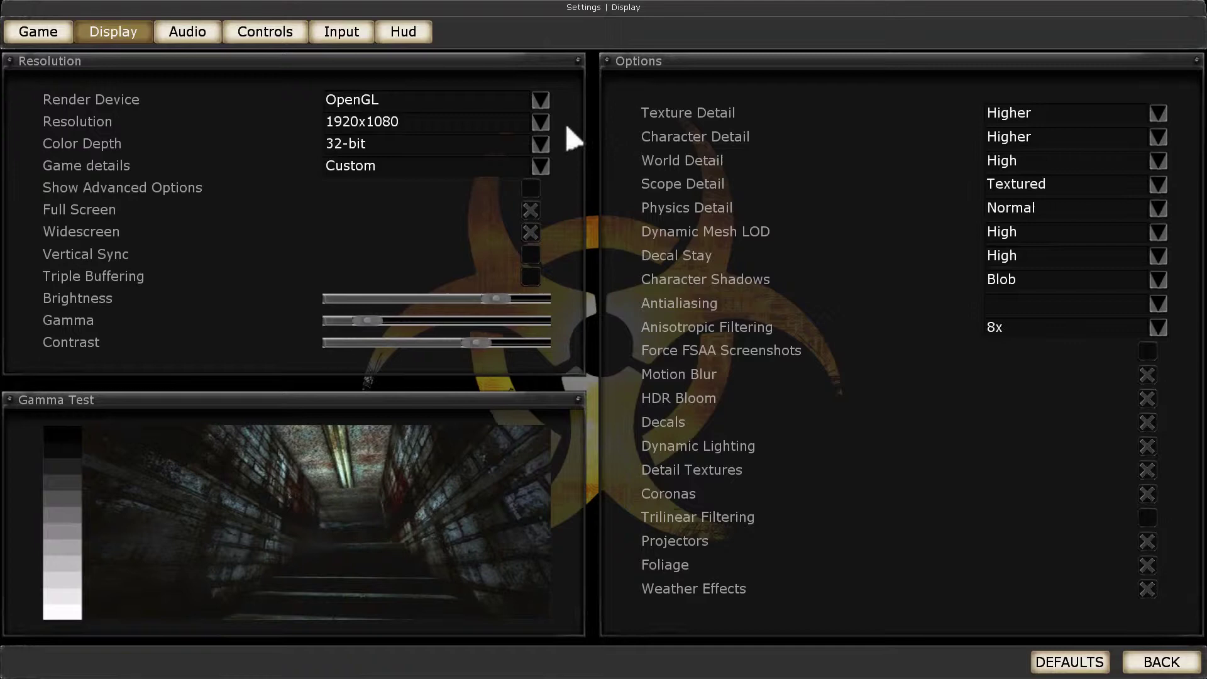
pyautogui.click(542, 123)
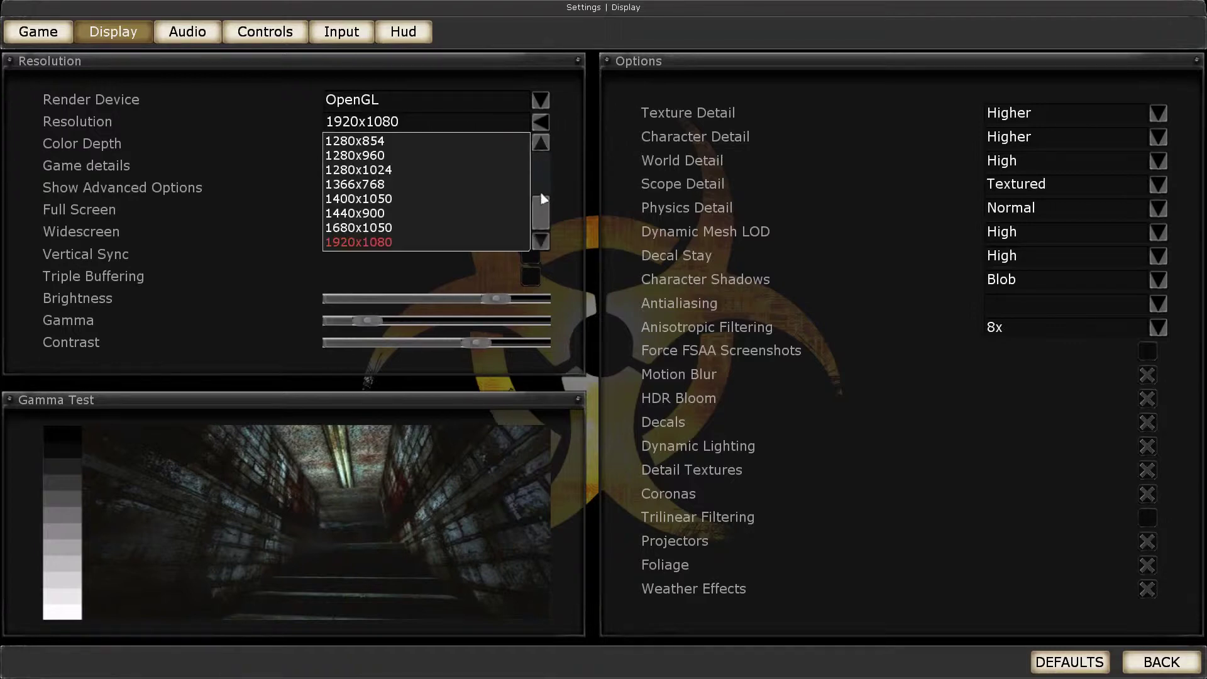
pyautogui.scroll(3, 539, 200)
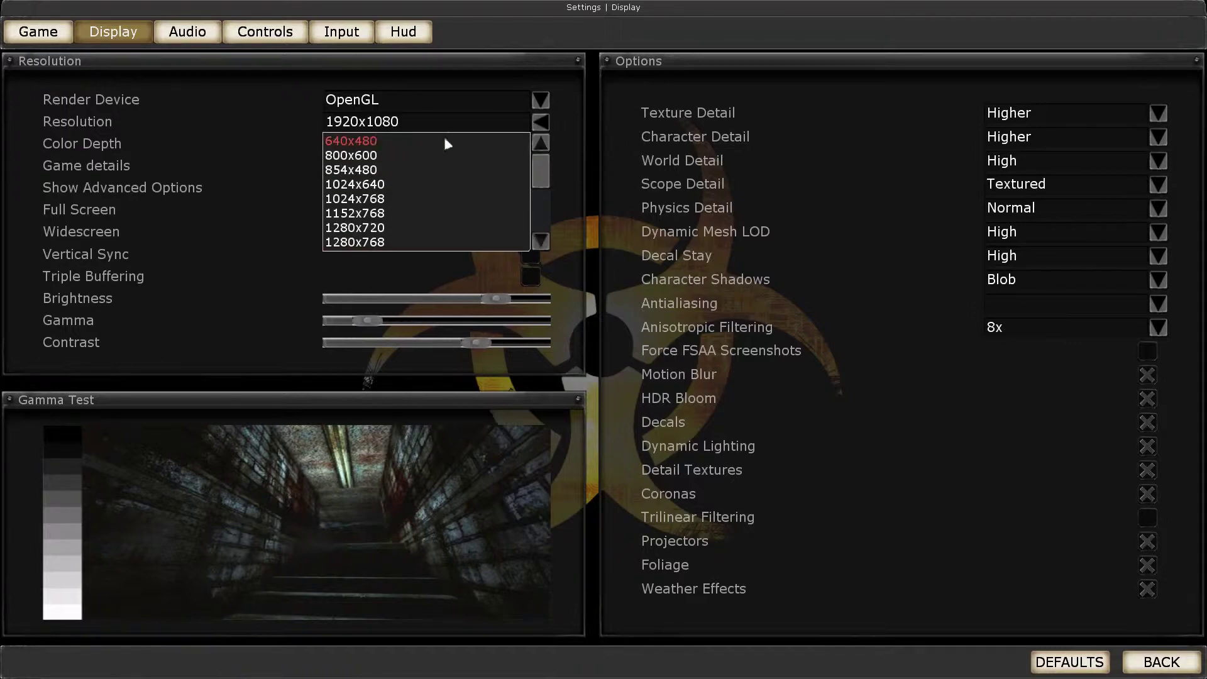
pyautogui.click(541, 123)
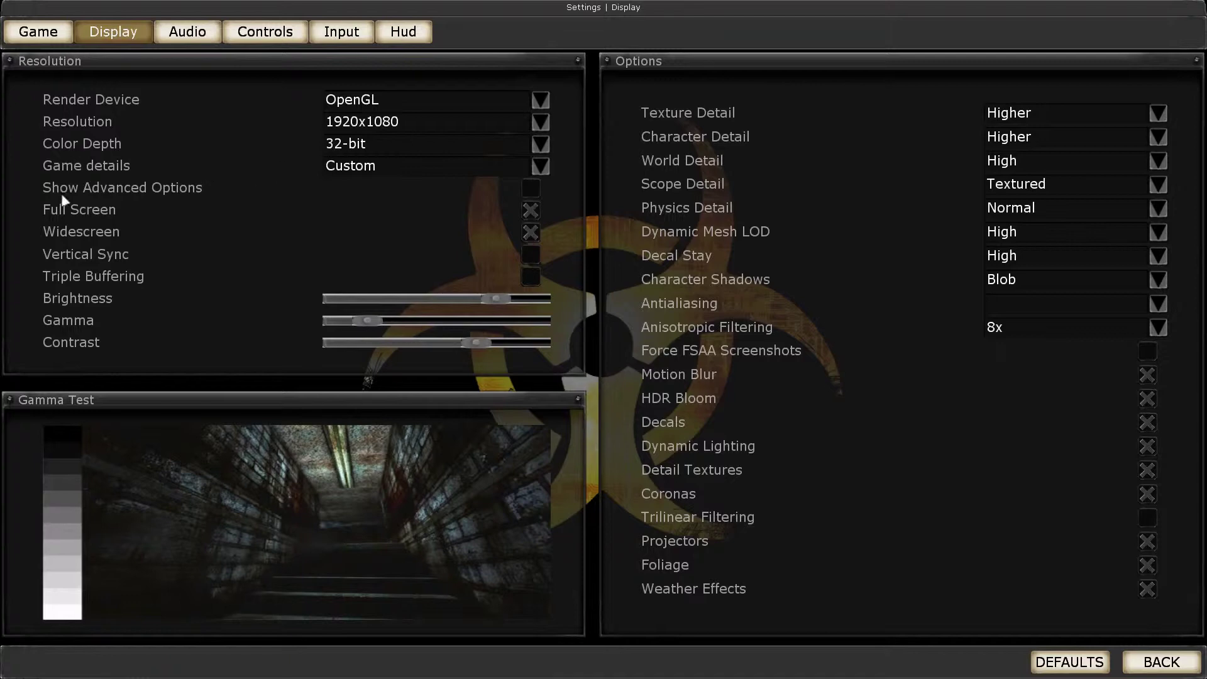
# - Try running the game with Full Screen off, rejecting the change to restore the original display settings
pyautogui.click(531, 213)
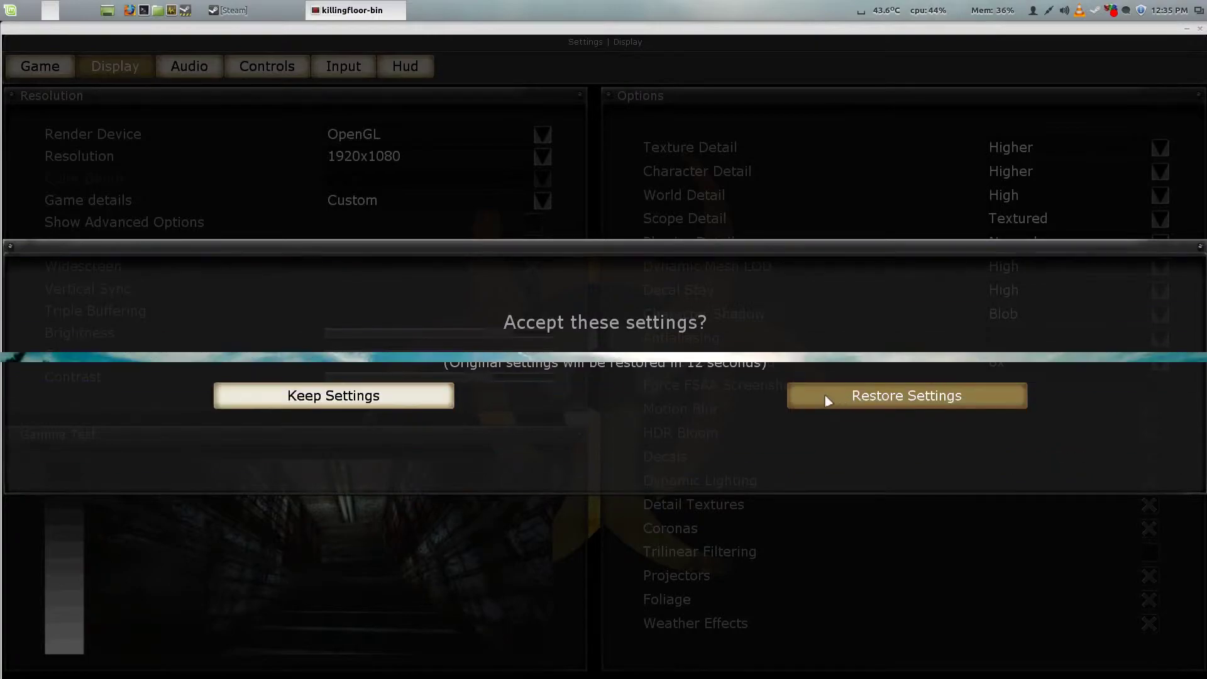
pyautogui.click(908, 396)
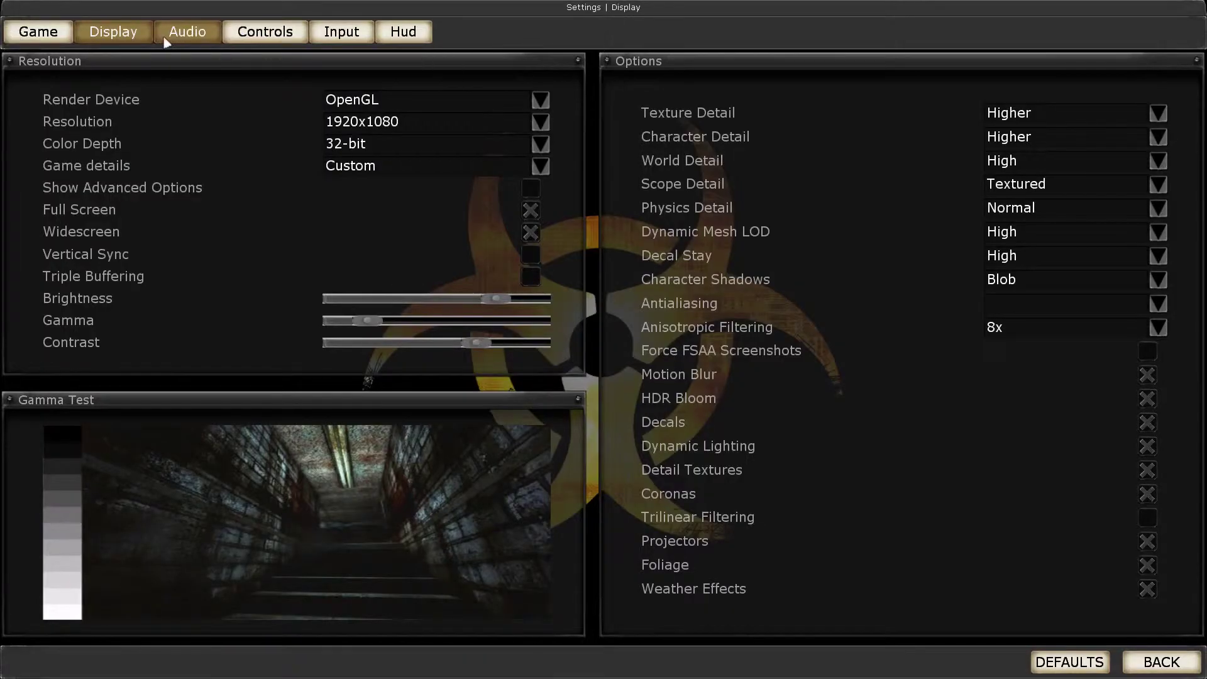
# - Lower the game's Music Volume slightly in the audio settings
pyautogui.click(187, 32)
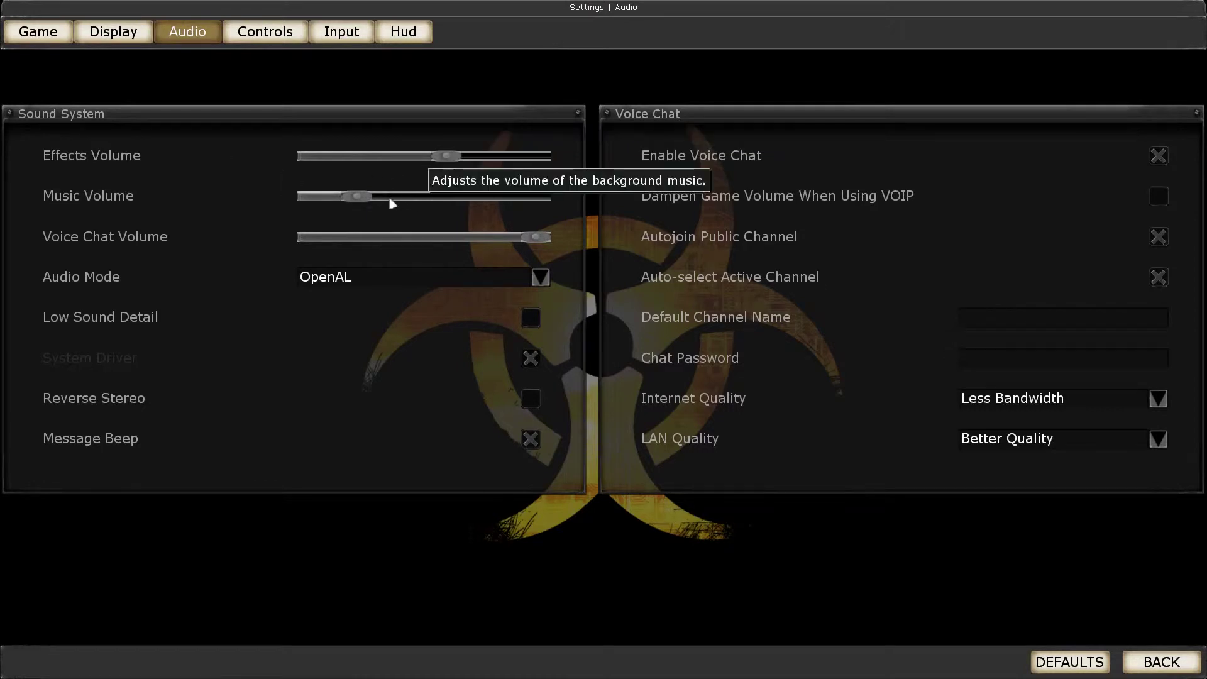
pyautogui.click(365, 201)
pyautogui.moveTo(364, 200); pyautogui.dragTo(339, 197)
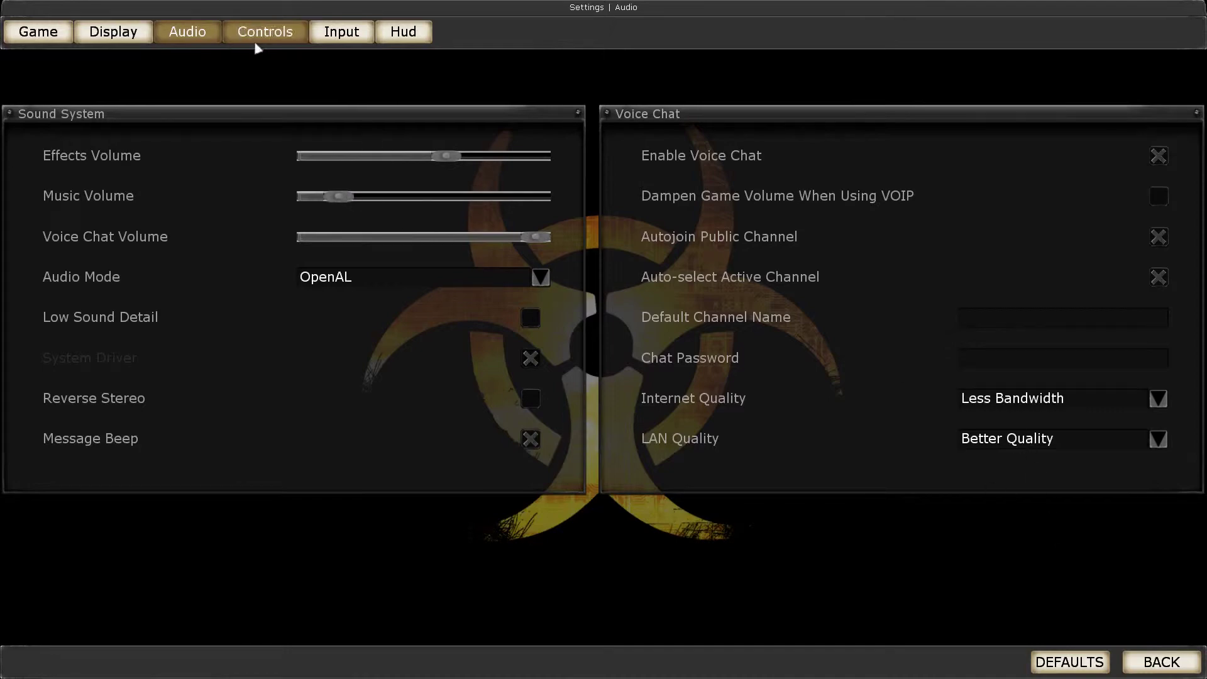
# - Turn off Full Screen in the display settings, keep the change, and reselect the 1920x1080 resolution
pyautogui.click(114, 36)
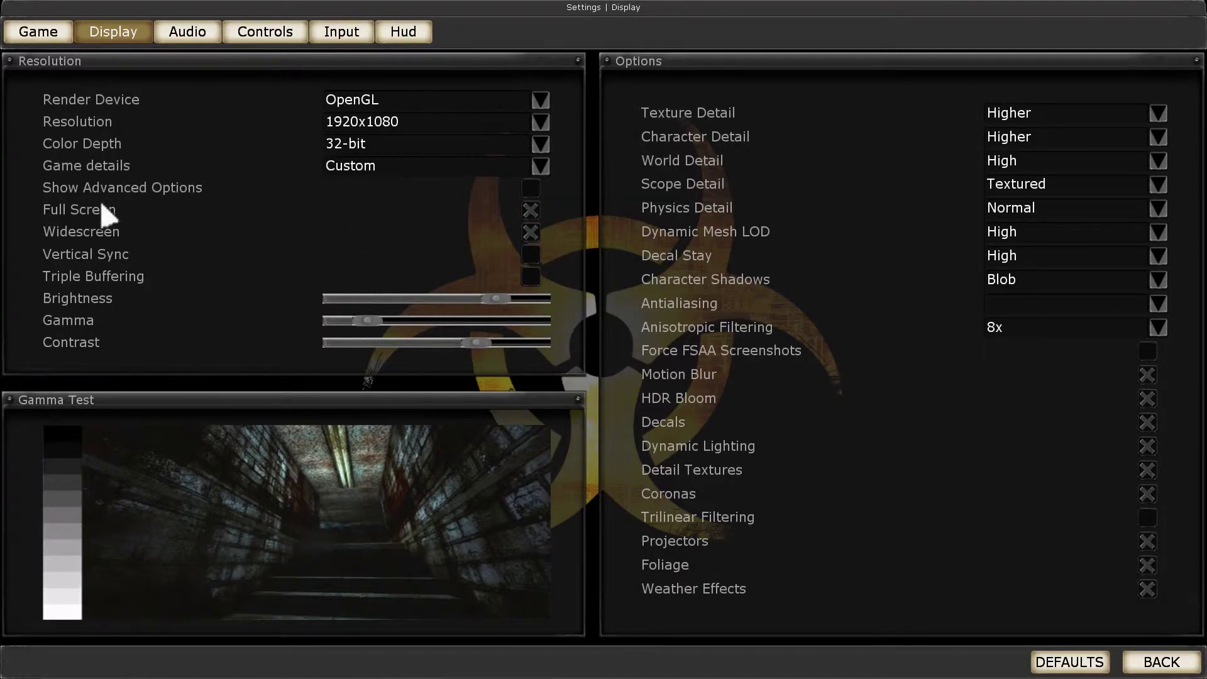
pyautogui.click(530, 210)
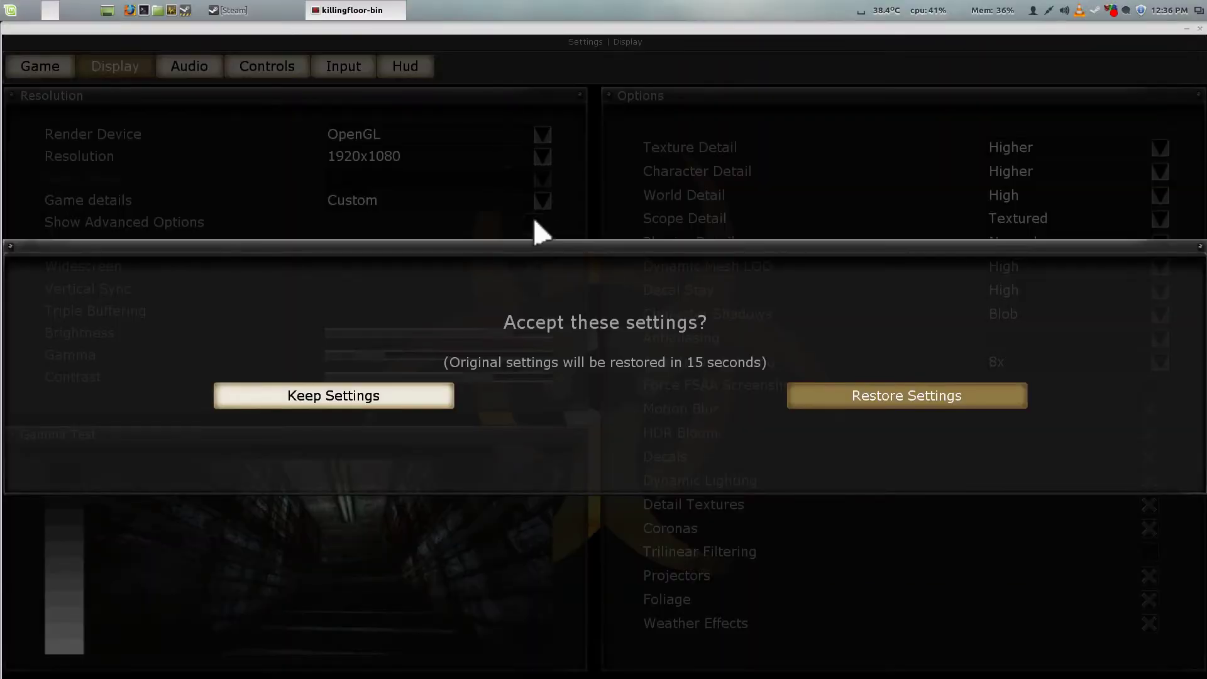
pyautogui.click(389, 402)
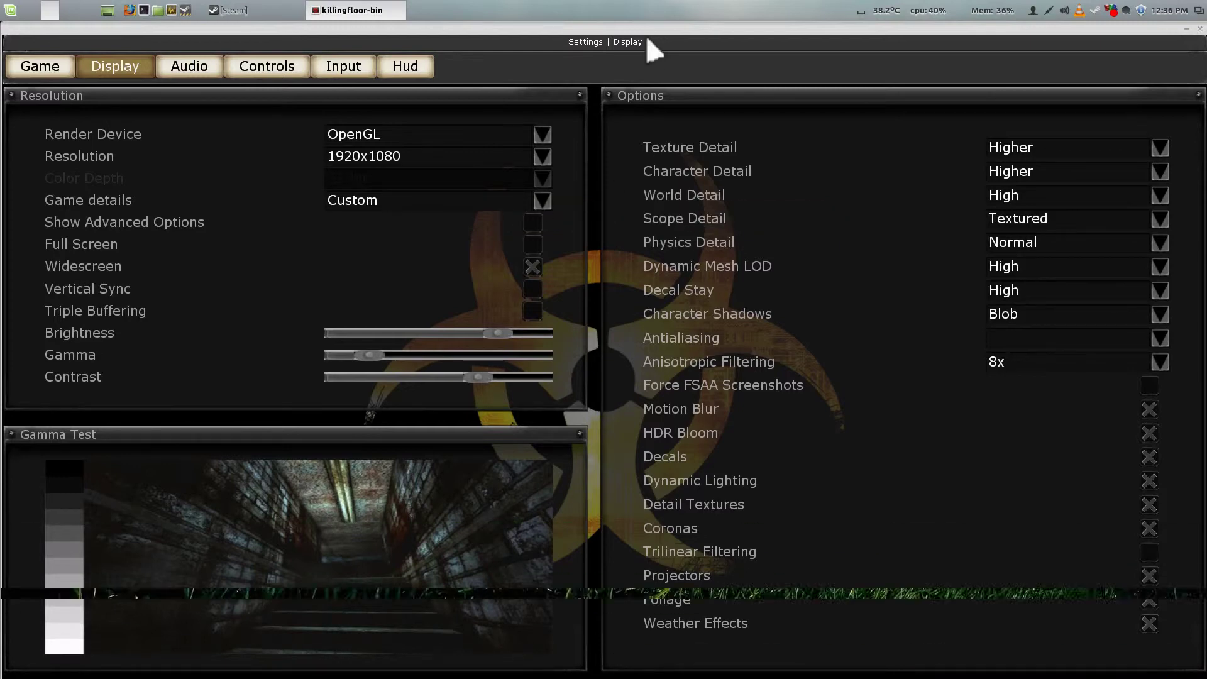
pyautogui.click(542, 155)
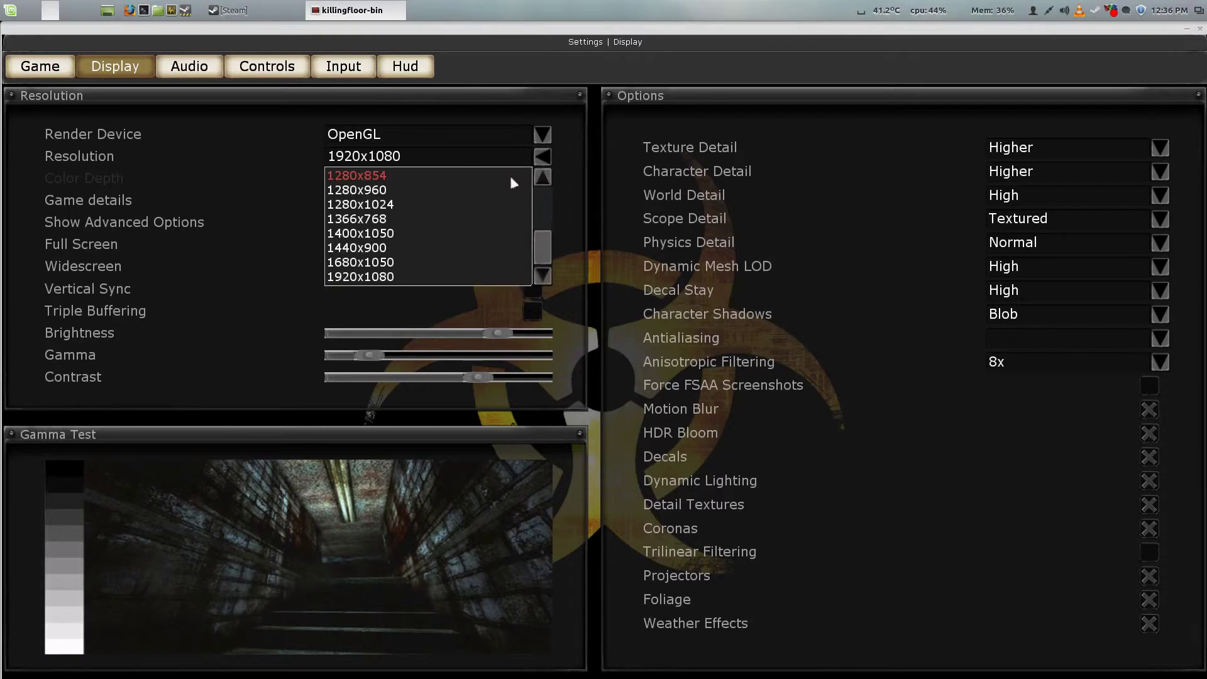
pyautogui.click(426, 282)
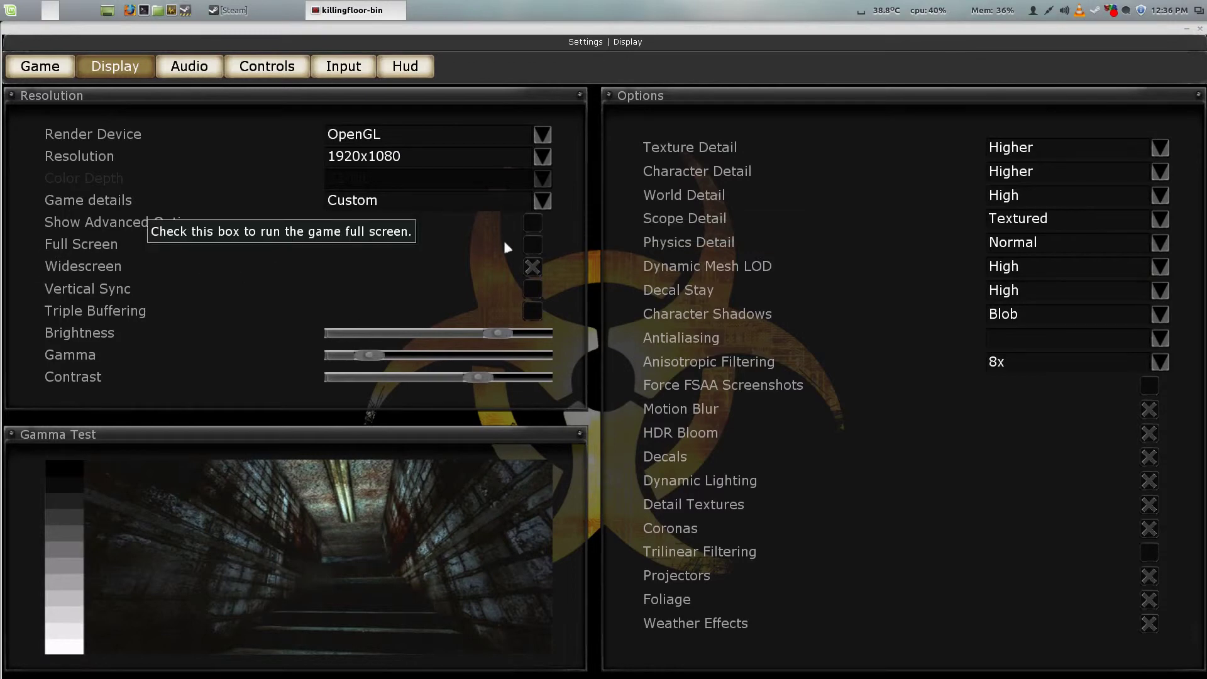
# - Turn Full Screen back on and keep the new display settings
pyautogui.click(533, 244)
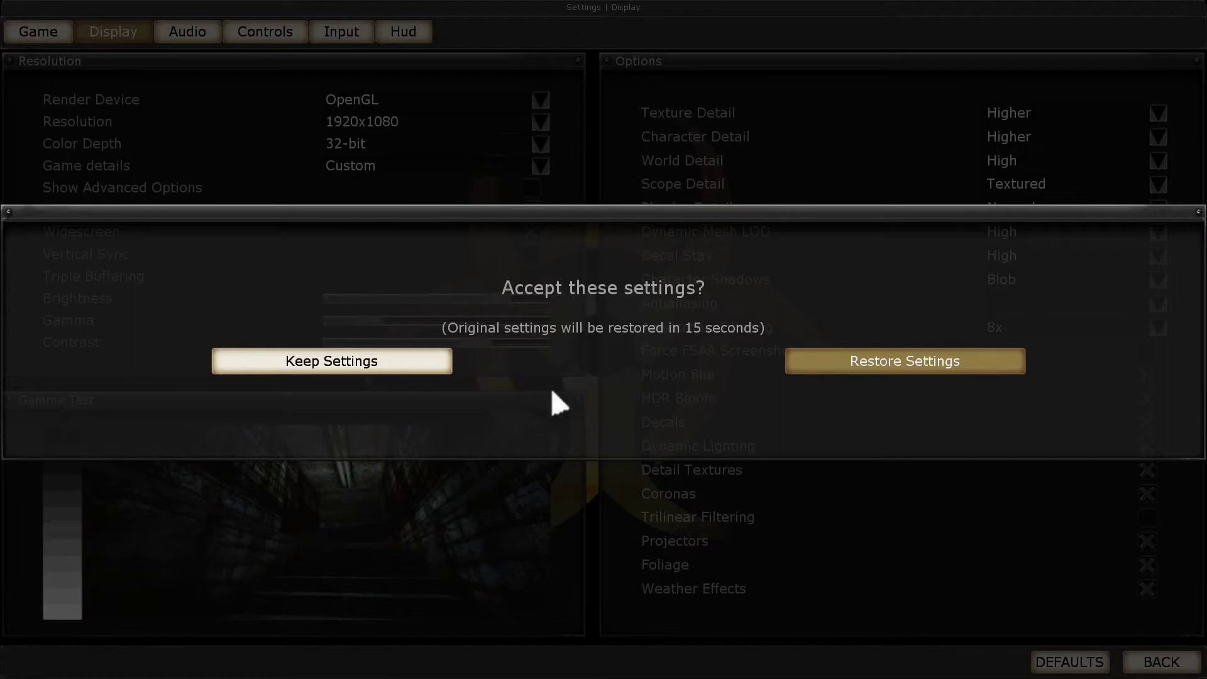
pyautogui.click(395, 370)
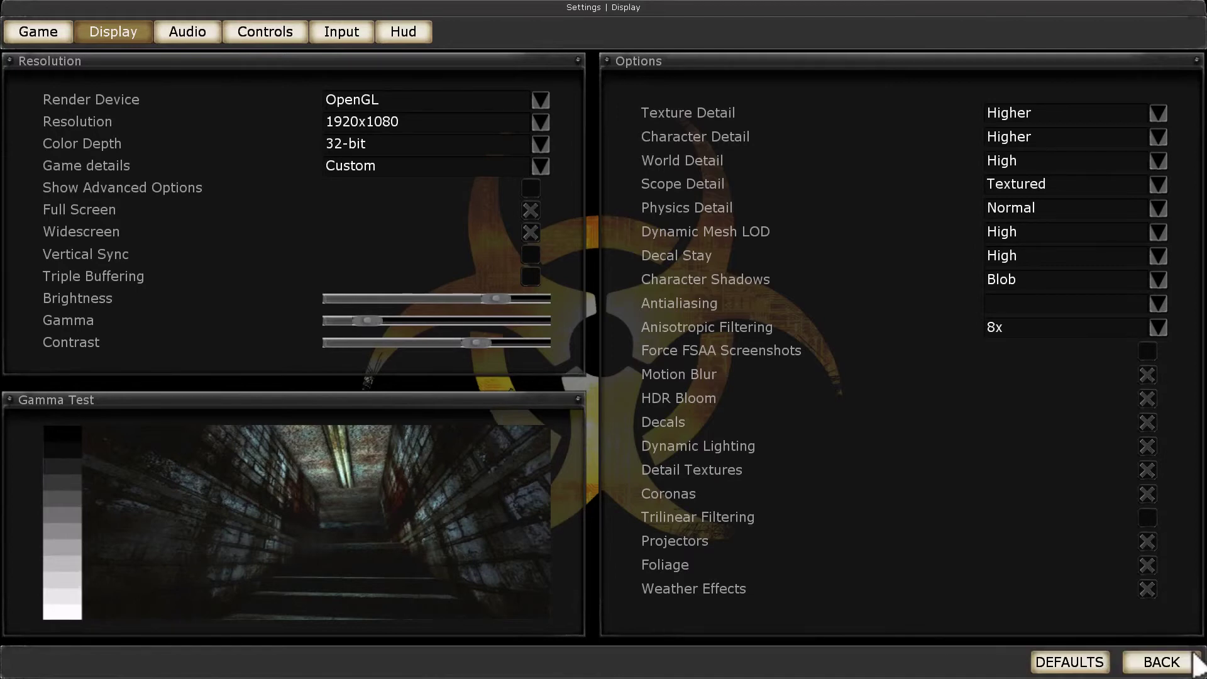
# - Leave the settings for the main menu and exit Killing Floor, confirming the exit
pyautogui.click(1161, 662)
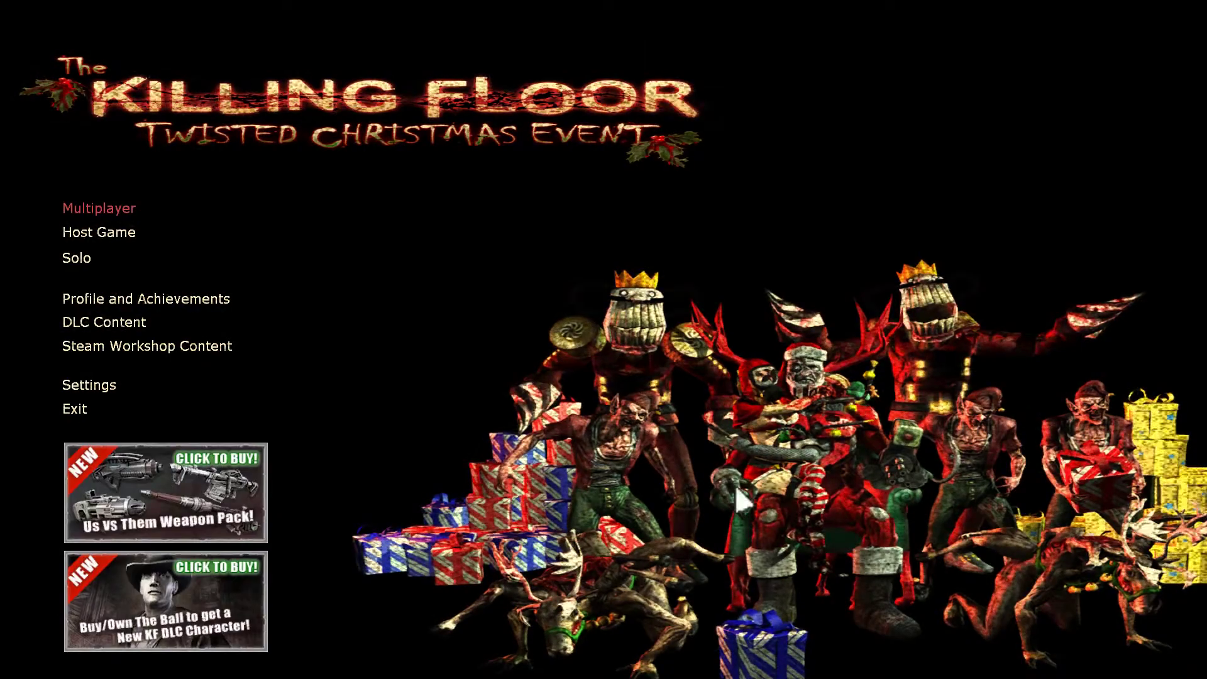
pyautogui.click(150, 412)
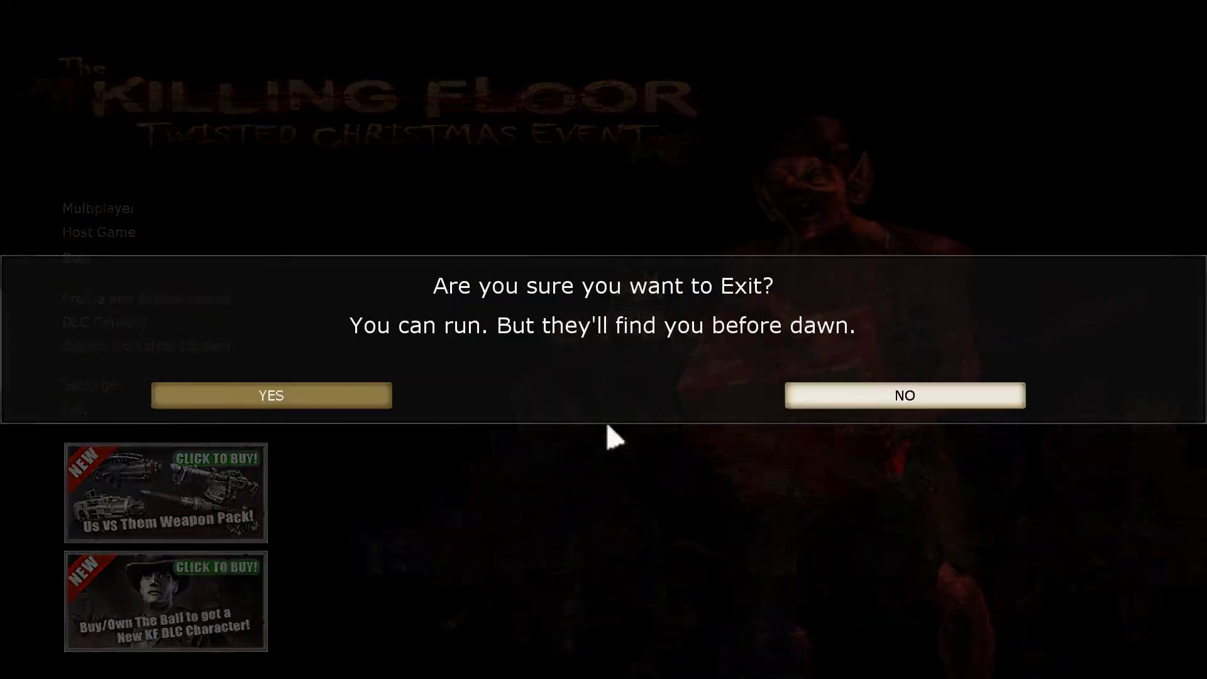
pyautogui.click(300, 390)
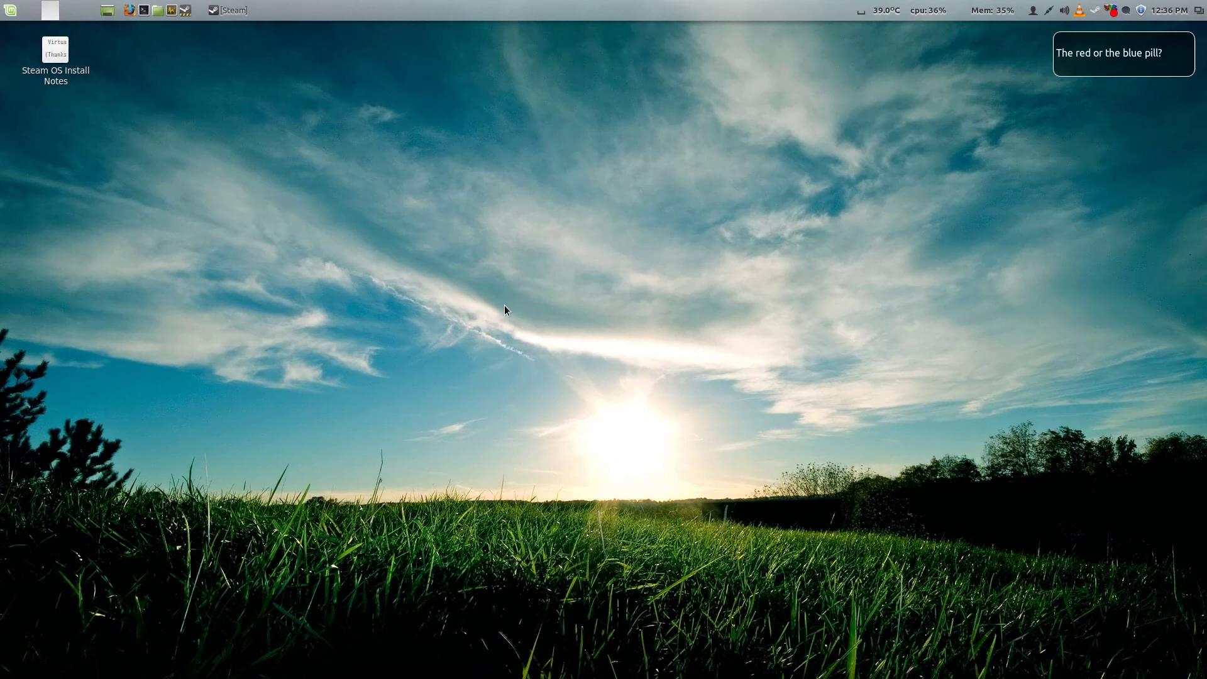